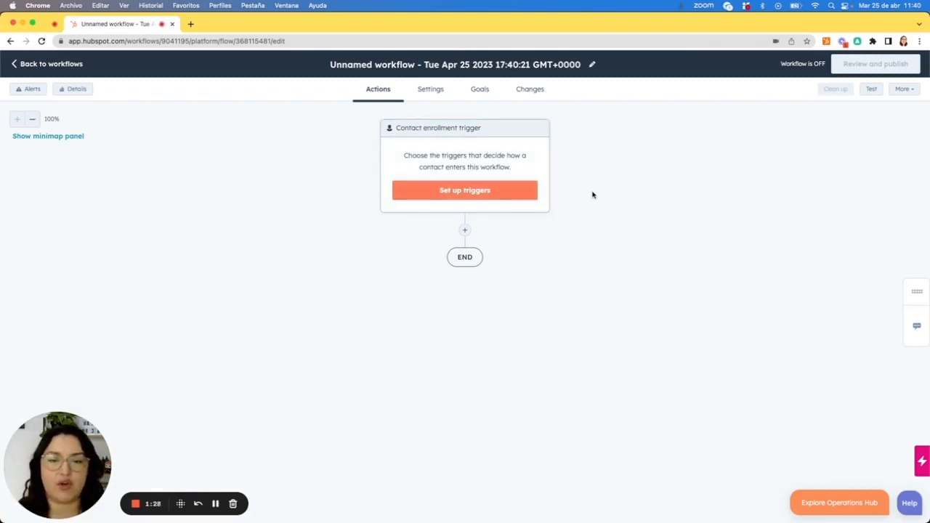
Step: Set up the contact enrollment trigger, browse the filter types and choose the Contact owner contact property as the filter
click(458, 190)
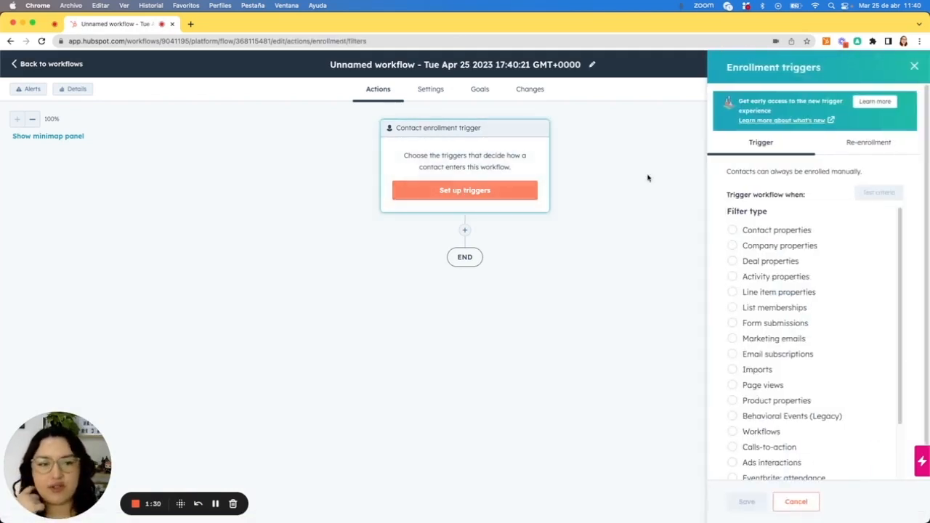
scroll(834, 272, down, 3)
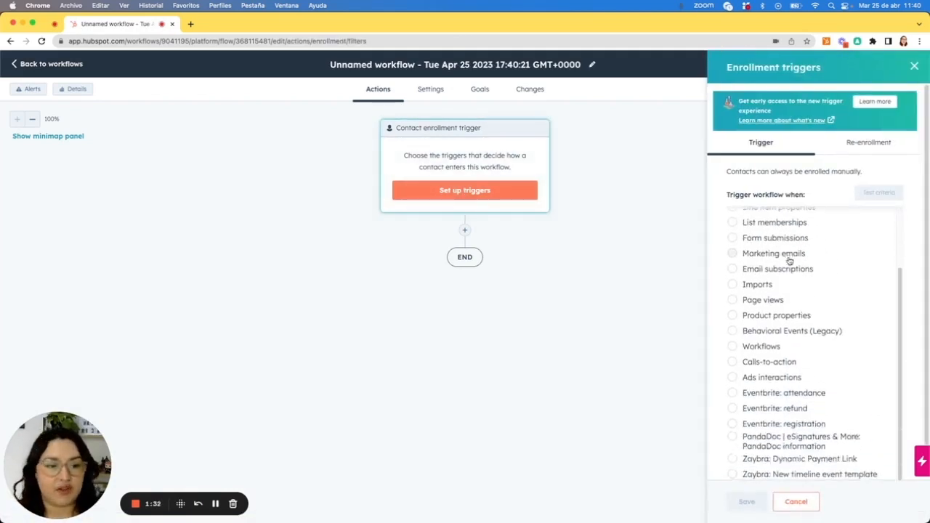
scroll(807, 276, down, 1)
scroll(780, 258, up, 4)
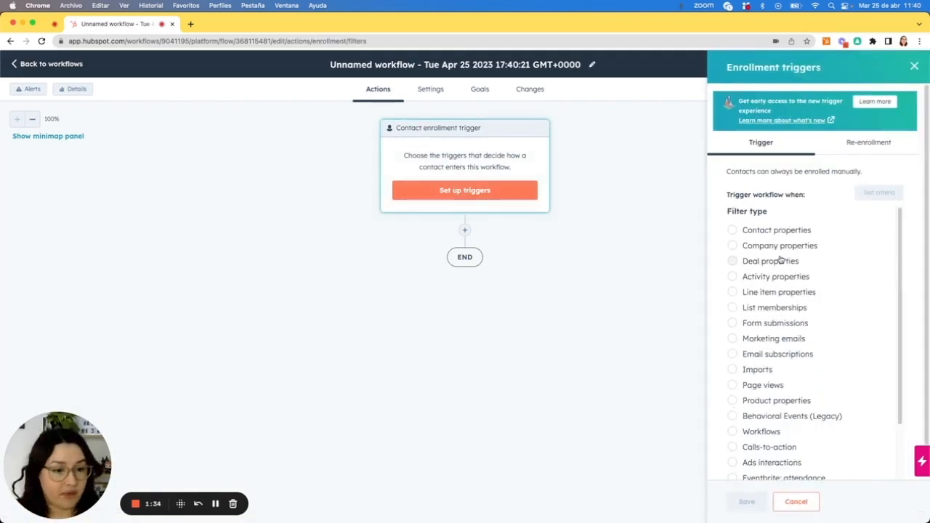
scroll(763, 250, down, 5)
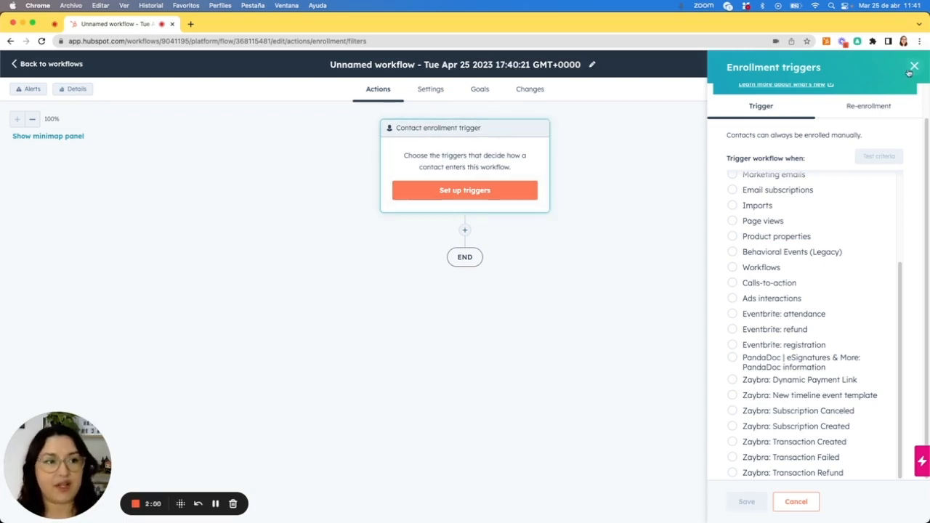
scroll(783, 245, up, 5)
click(758, 233)
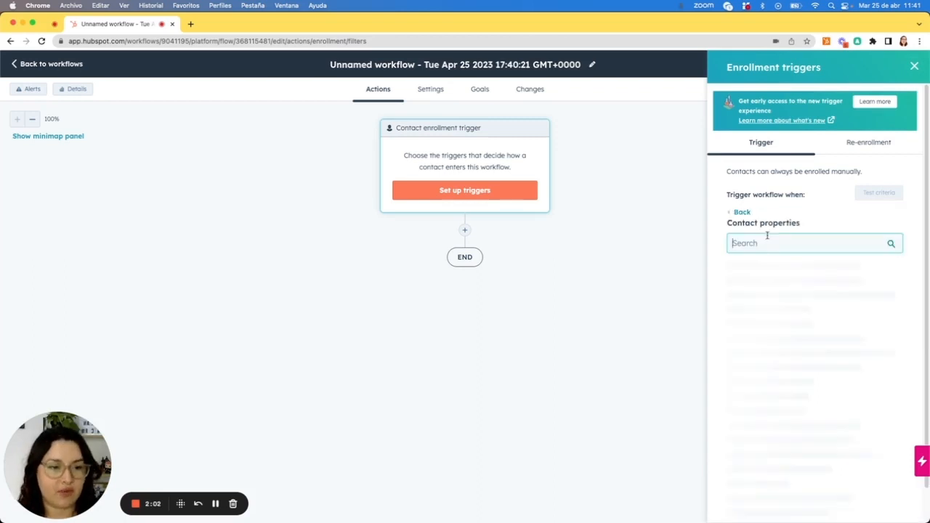
text(owner)
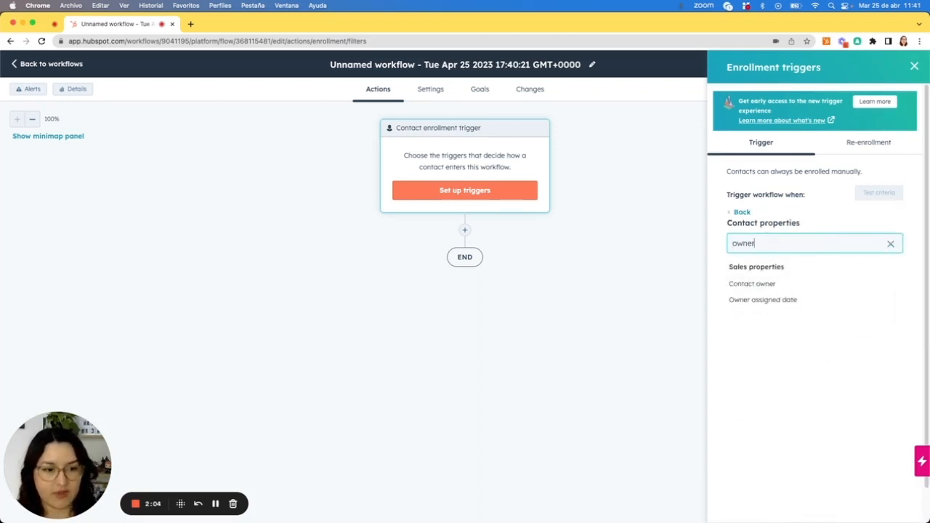
click(737, 284)
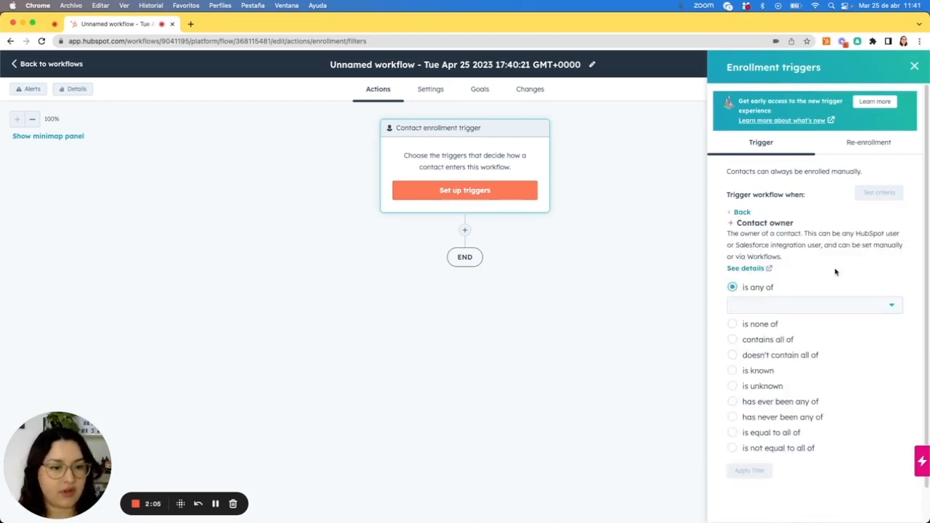
Step: Set the Contact owner filter to "is any of" with the chosen owner's name and apply it
click(769, 310)
text(tama)
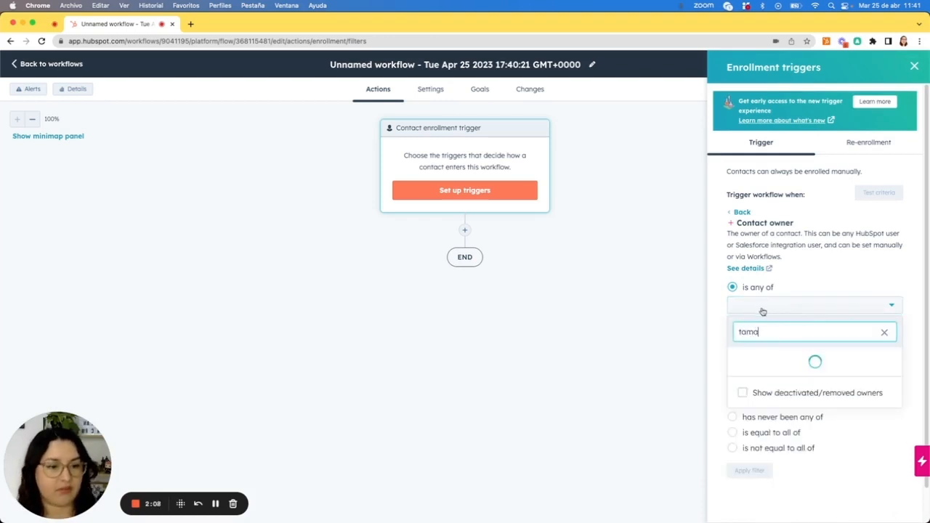
click(763, 359)
click(807, 248)
click(749, 472)
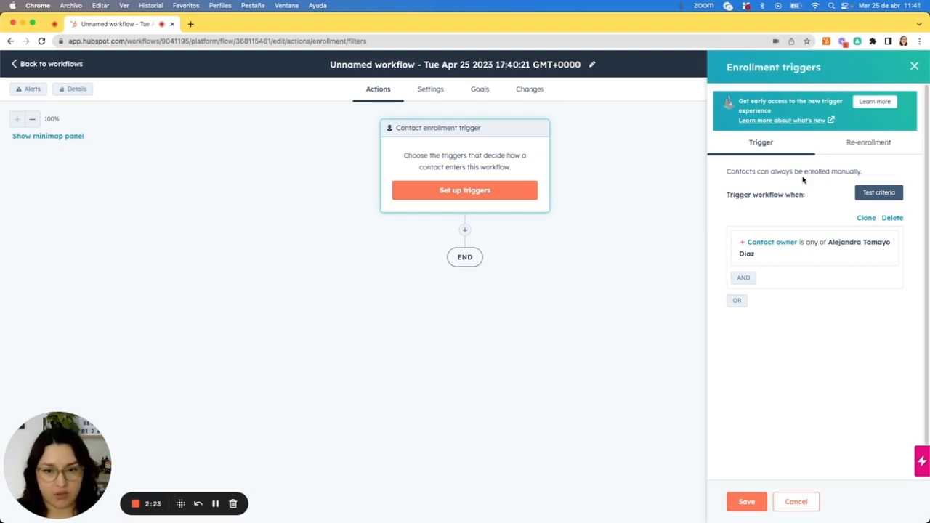
Step: Allow re-enrollment of contacts when the Contact owner criterion is met, and save the enrollment triggers
click(876, 144)
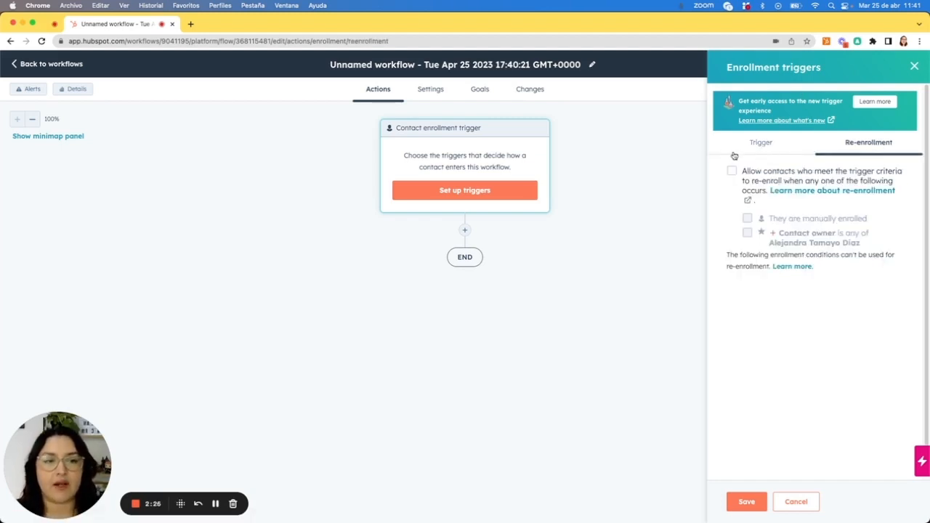
click(732, 174)
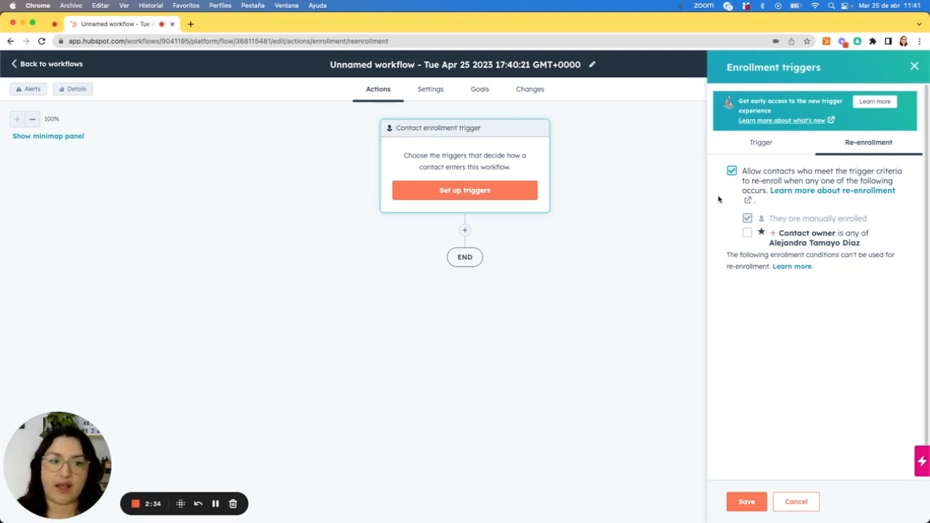
click(747, 233)
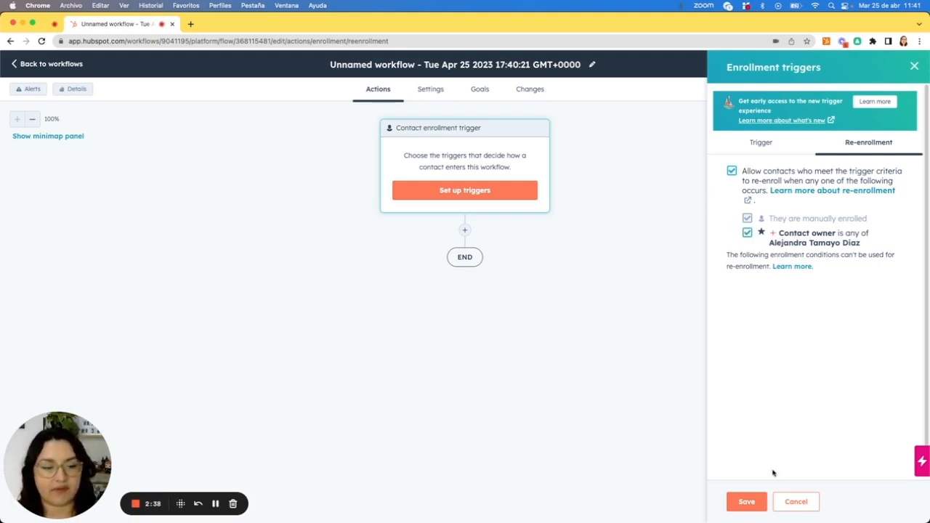
click(752, 503)
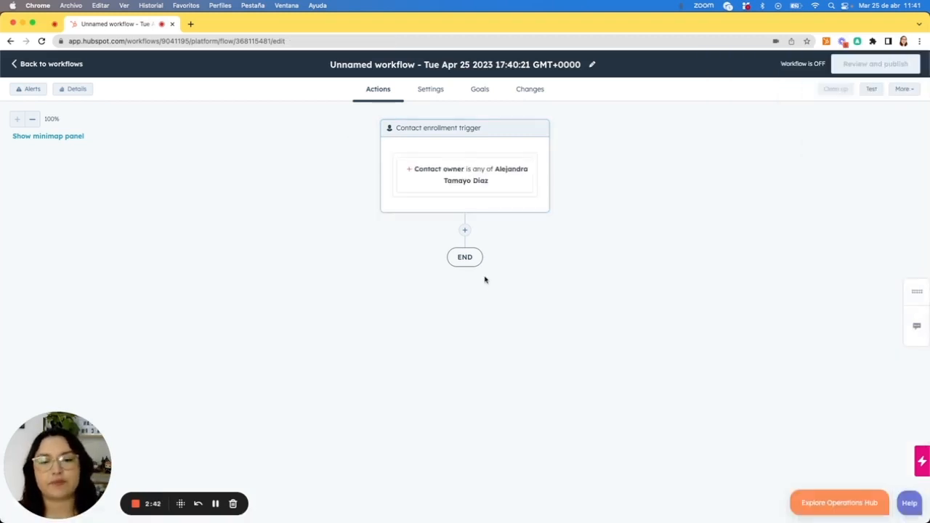
Step: Start a new action after the enrollment trigger and examine the settings of Delay for a set amount of time
click(465, 232)
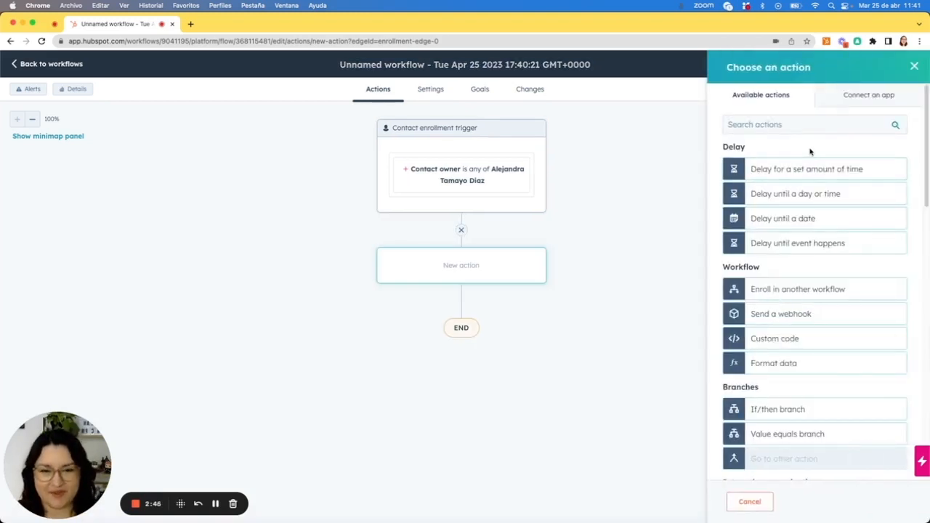
drag(722, 146, 799, 149)
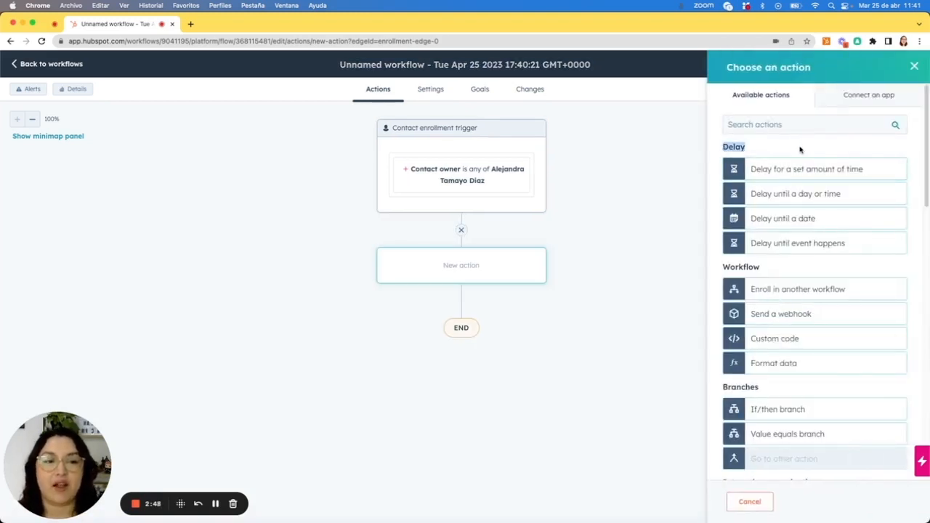
click(801, 150)
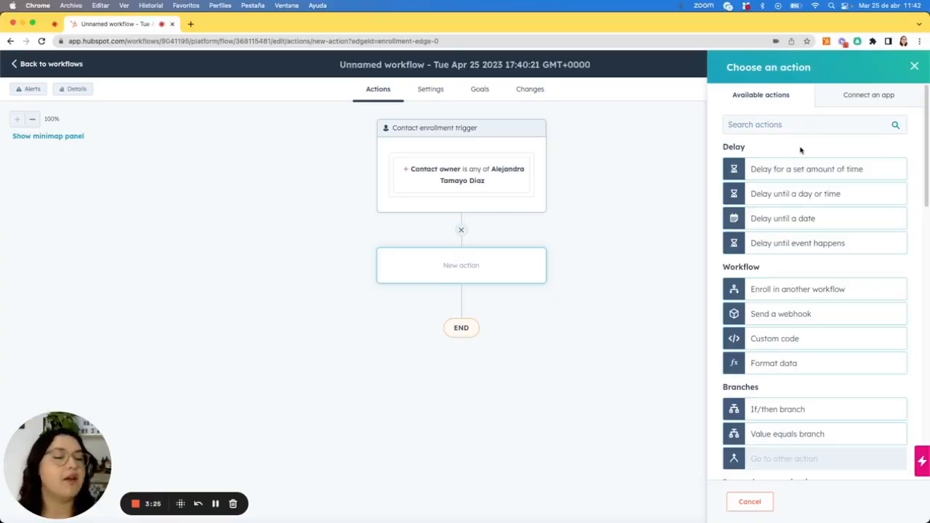
click(775, 173)
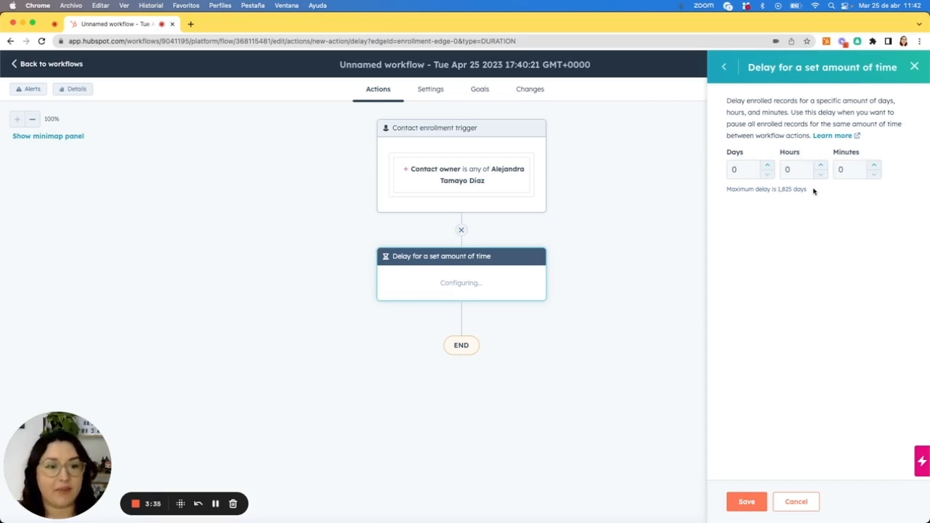
drag(813, 190, 767, 191)
click(770, 191)
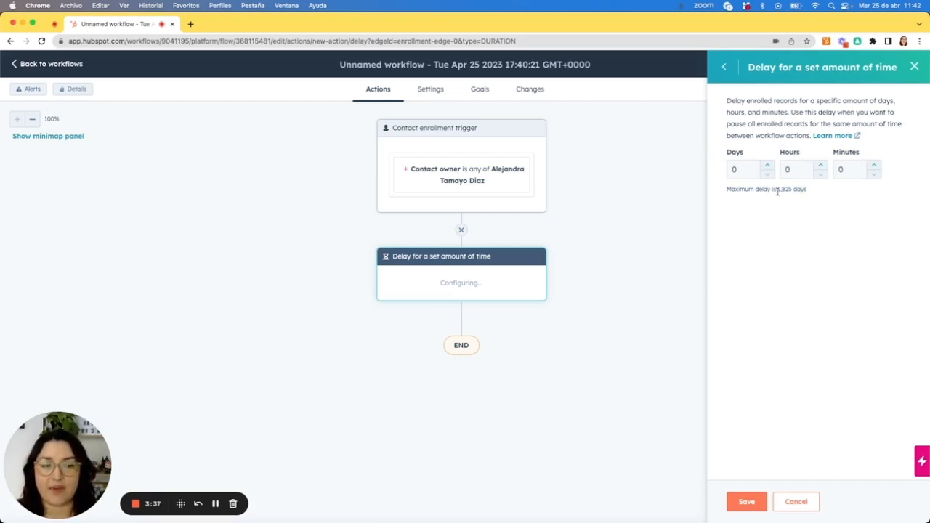
click(724, 68)
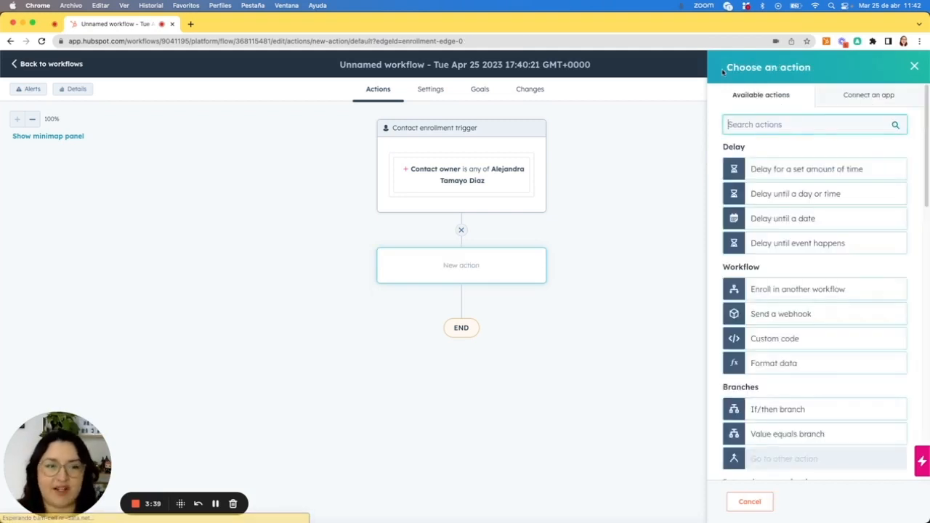
Step: Configure a Delay until a day or time action for Monday at 5:00 AM EDT, then return without saving
click(768, 202)
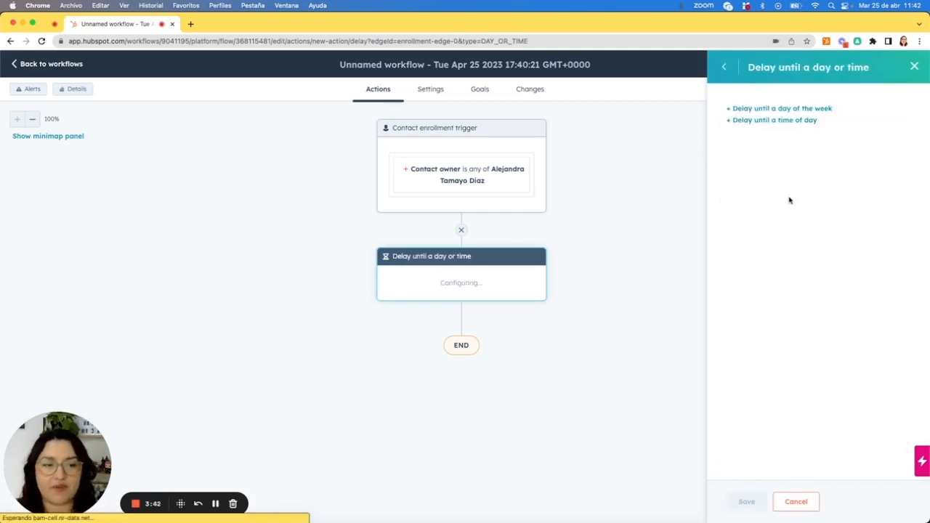
click(777, 109)
click(770, 125)
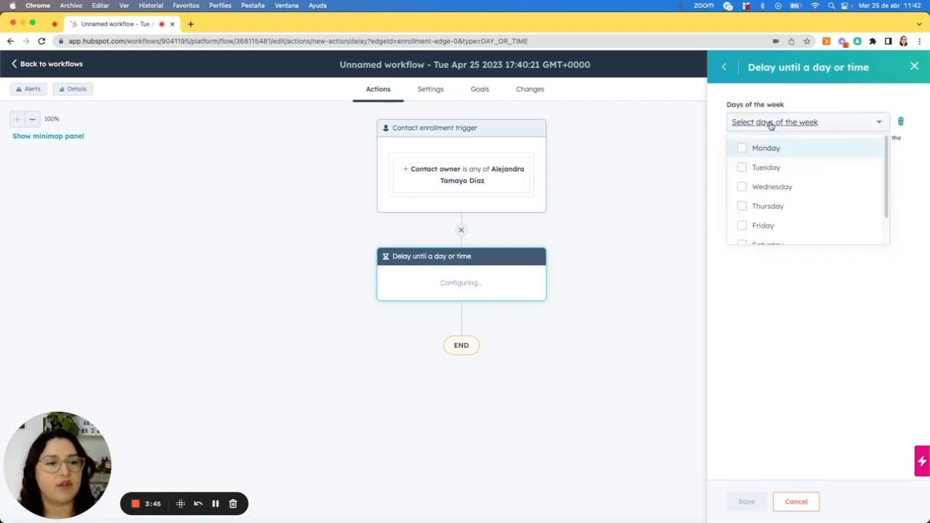
click(762, 148)
click(797, 118)
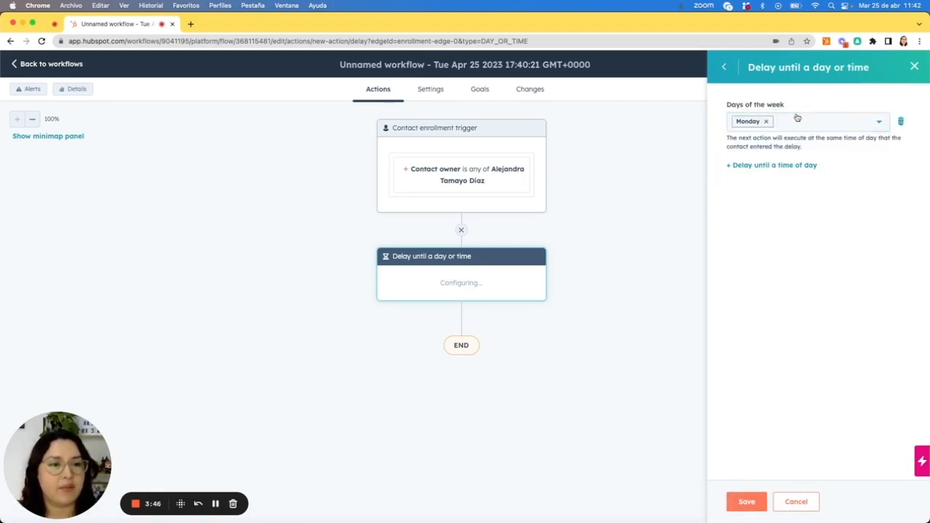
click(767, 166)
click(765, 166)
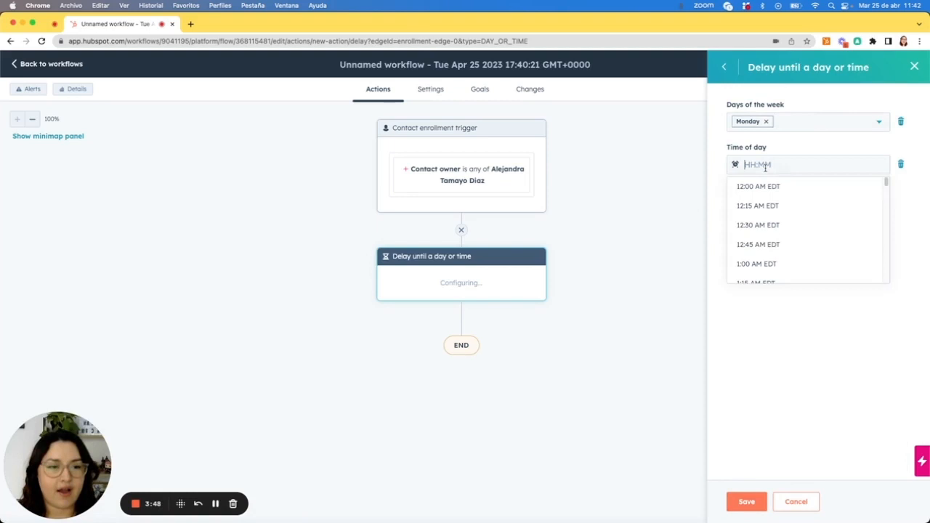
scroll(770, 242, down, 5)
click(770, 249)
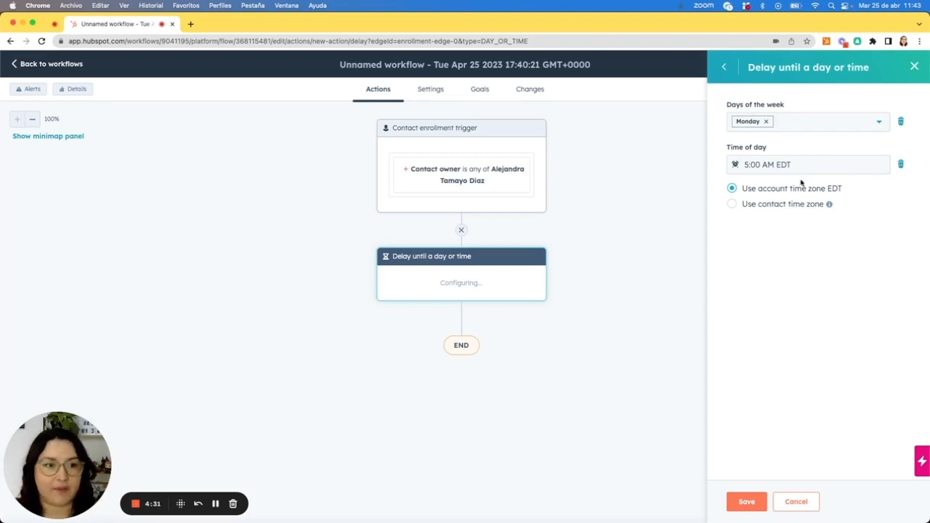
click(724, 67)
Step: Choose the Delay until a date action and set its calendar date to 05/15/2023
click(787, 221)
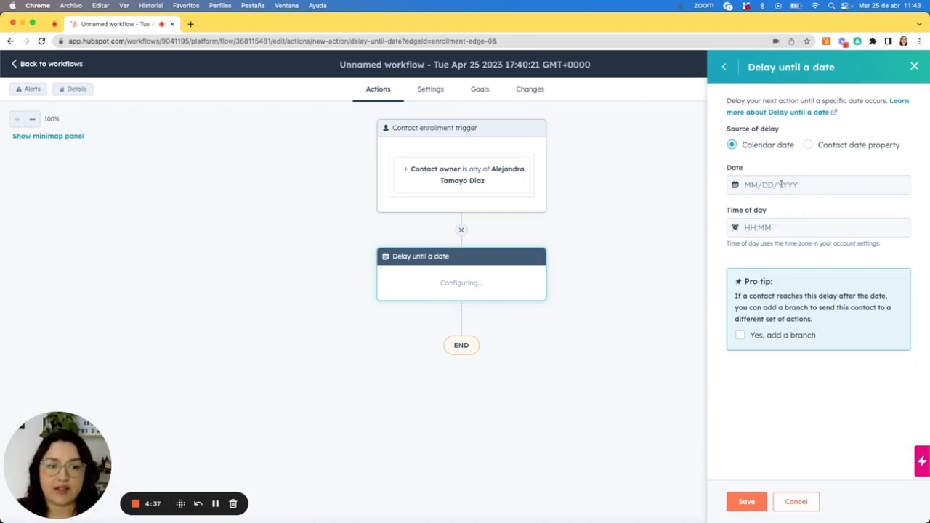
click(781, 185)
click(855, 216)
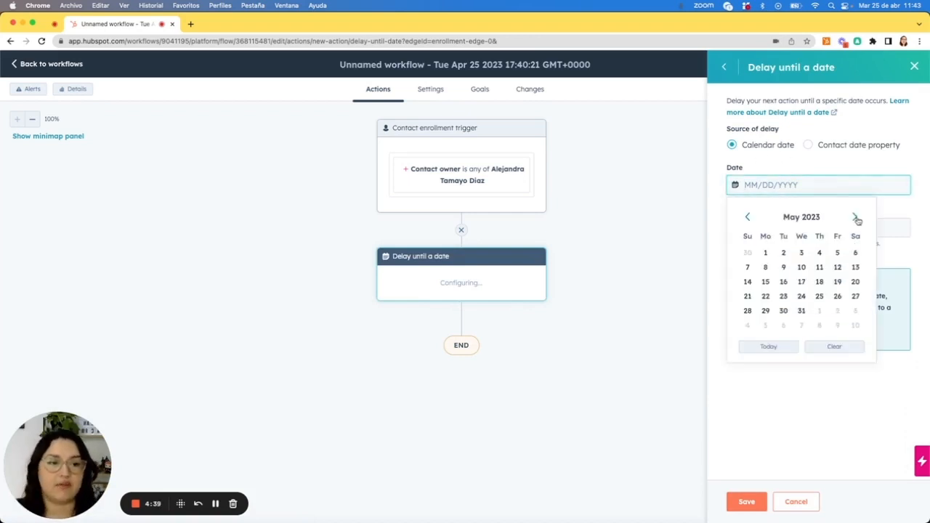
click(765, 281)
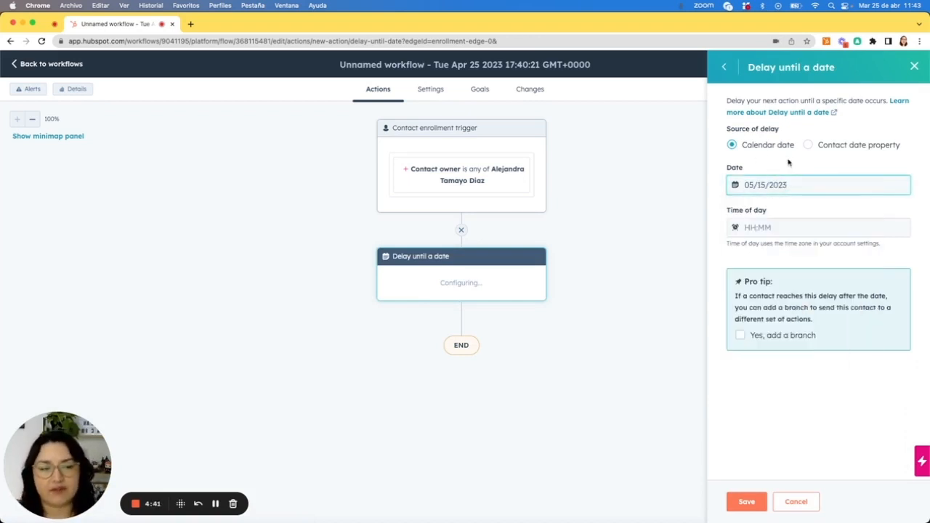
click(777, 184)
click(884, 213)
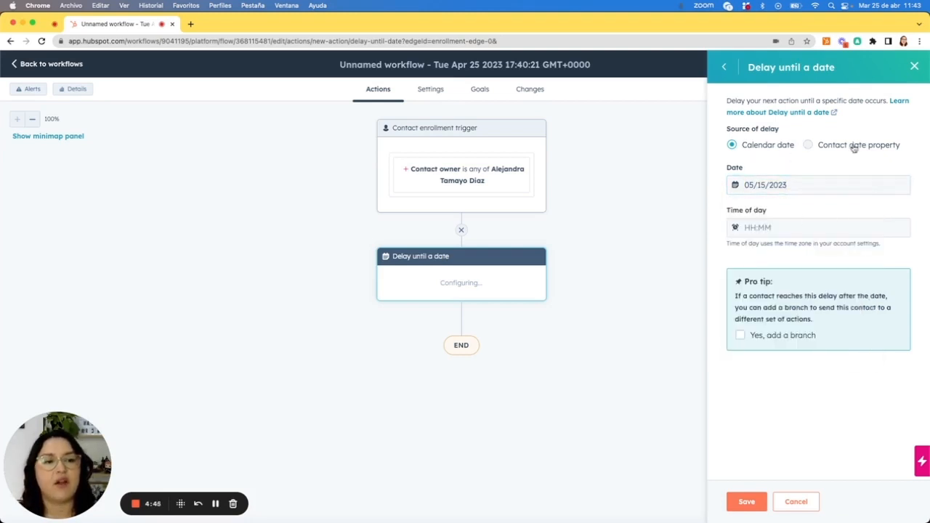
Step: Switch the delay source to Contact date property, review its options, and change the delay timing to Before date and finally After date
click(808, 145)
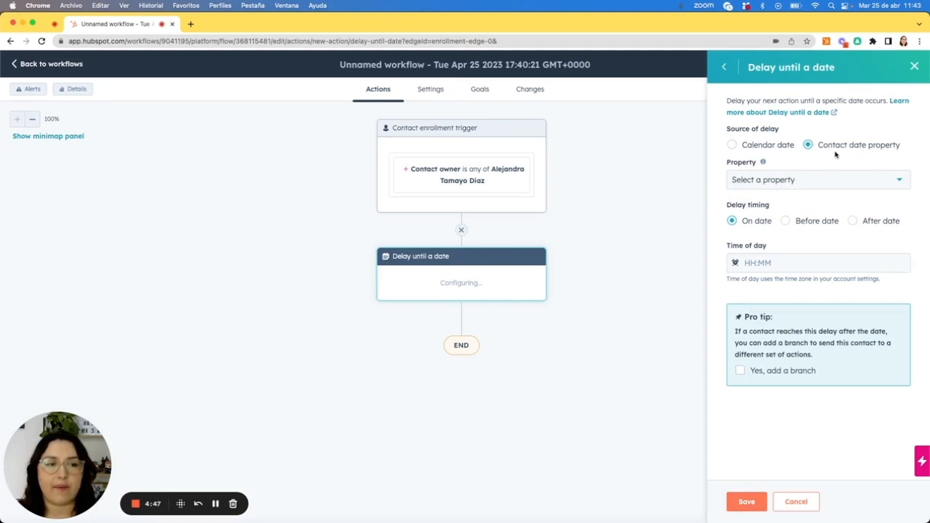
click(802, 180)
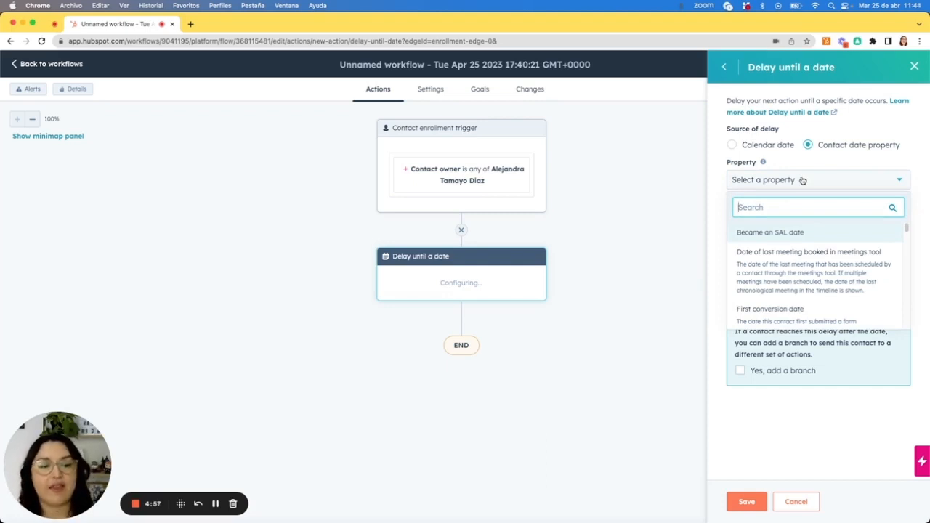
click(823, 167)
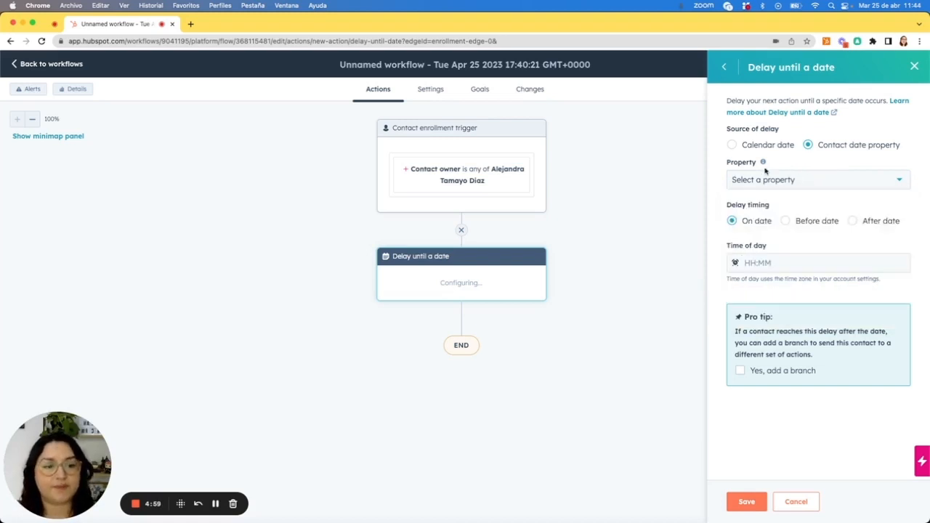
click(782, 263)
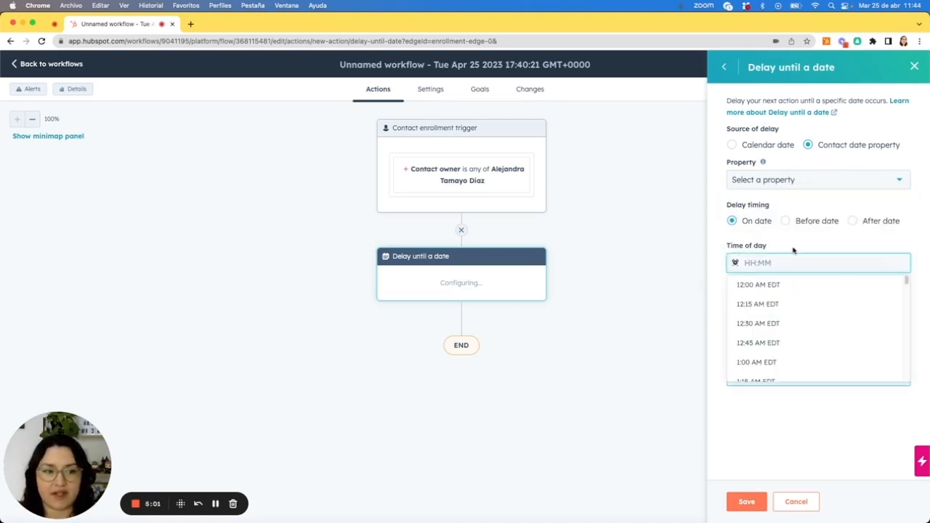
click(727, 208)
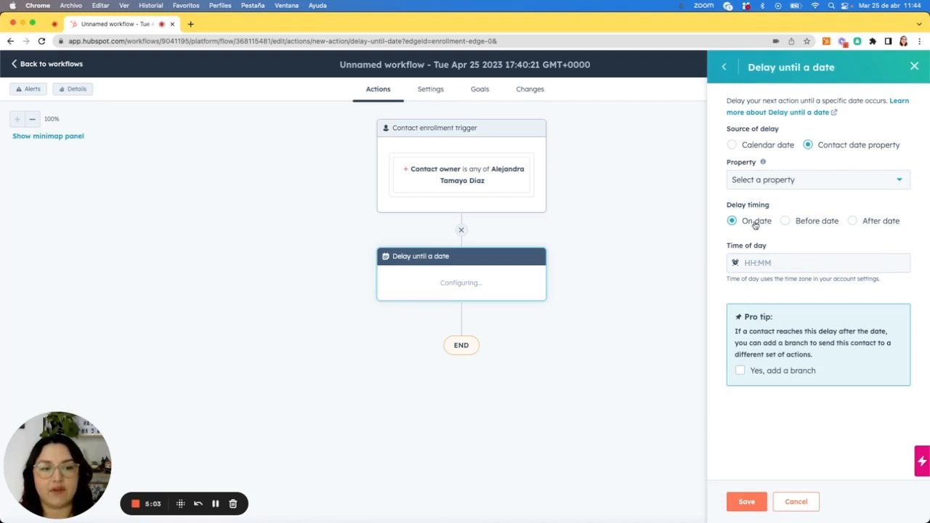
click(818, 223)
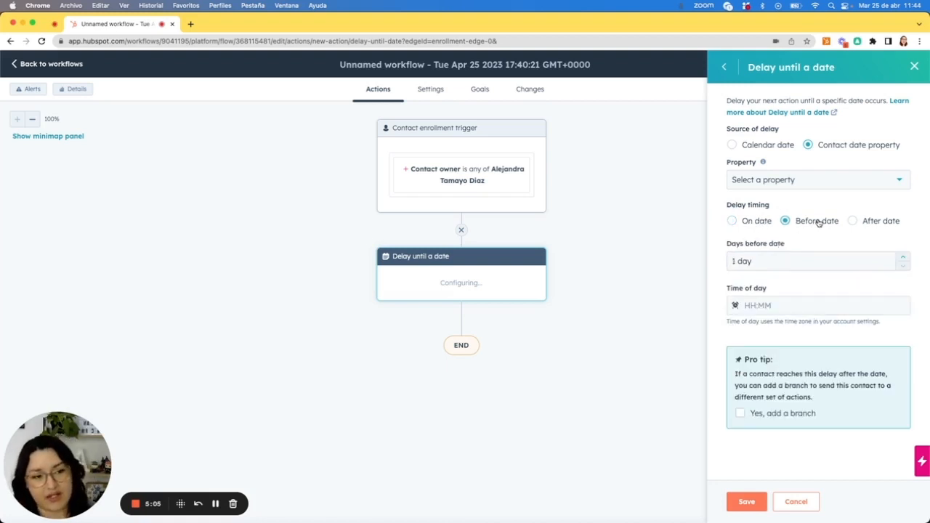
click(872, 223)
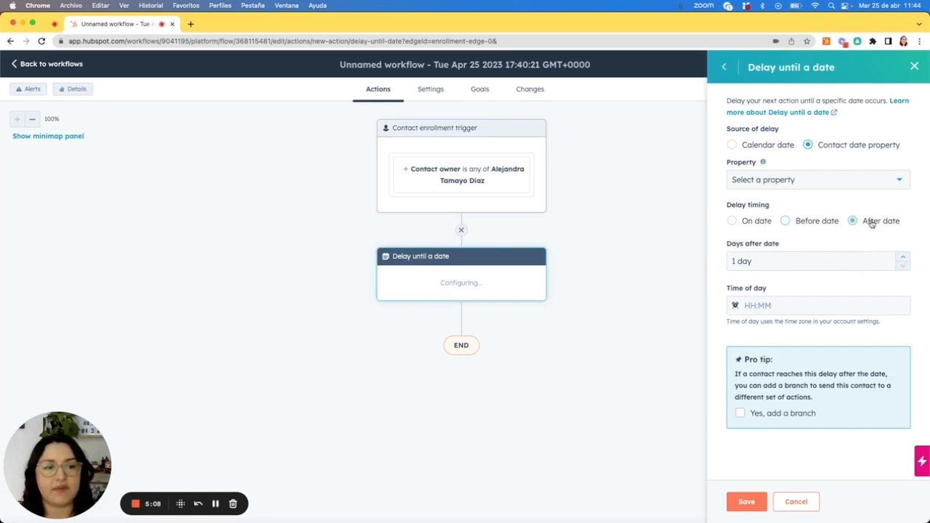
Step: Set the days after date to 5 days, then return to the action list without saving the delay
click(779, 260)
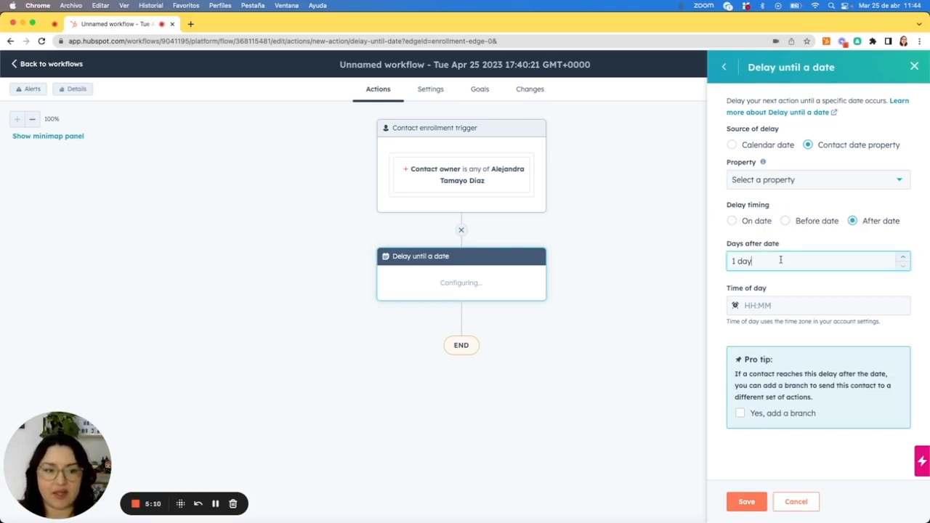
click(903, 258)
click(903, 258)
click(904, 258)
click(903, 258)
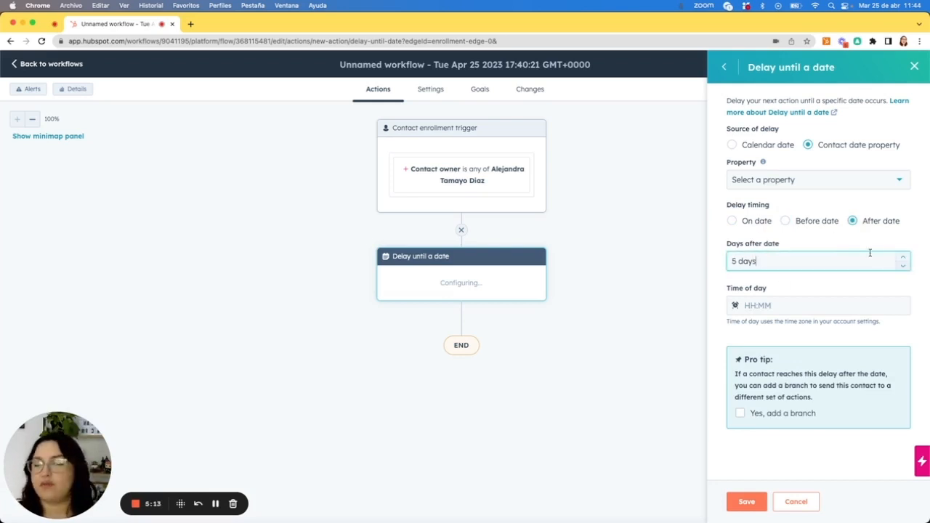
click(725, 67)
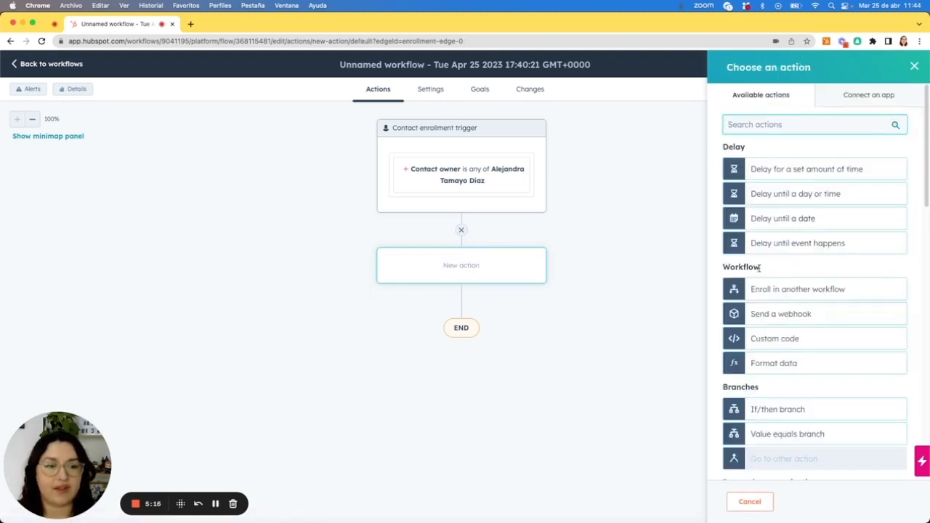
Step: Choose the Delay until event happens action and select Form submitted as its event
click(788, 244)
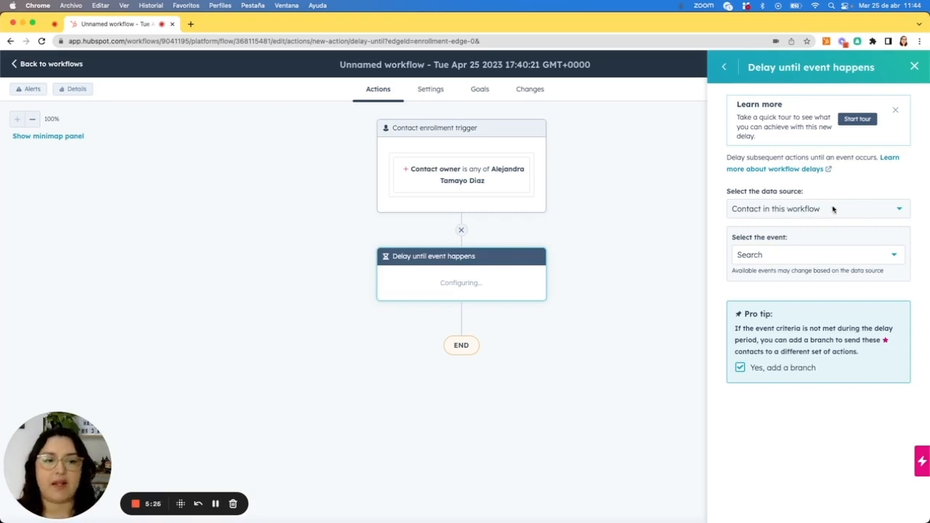
click(795, 259)
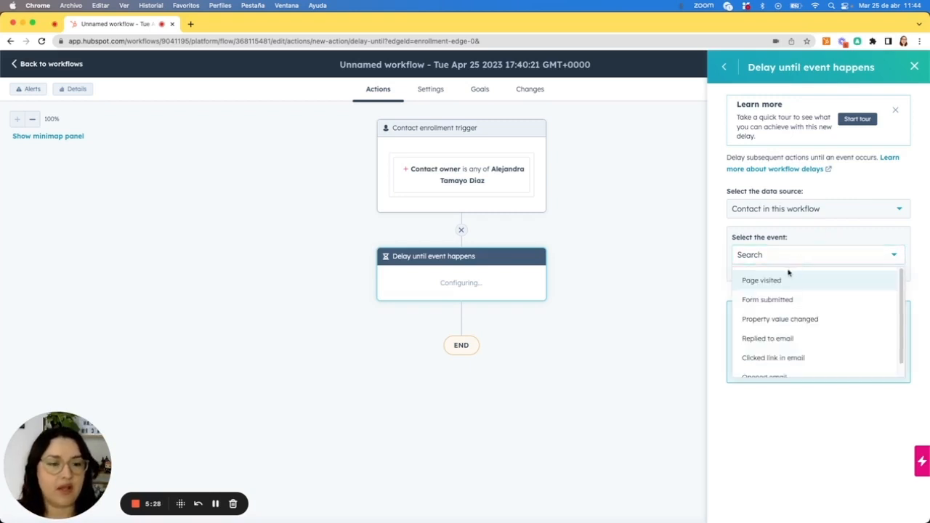
click(780, 300)
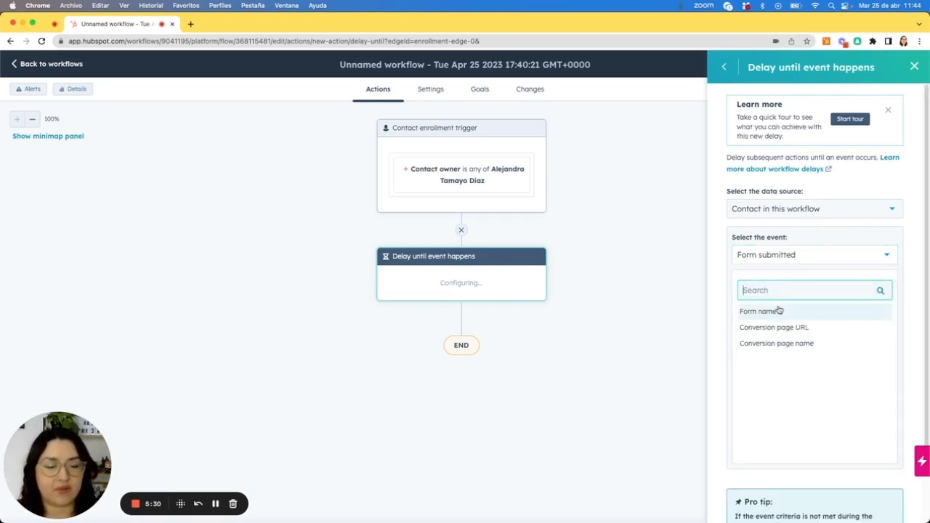
Step: Filter the form submission event by Form name is any of Letters to Alex web and apply the filter
click(779, 310)
click(777, 346)
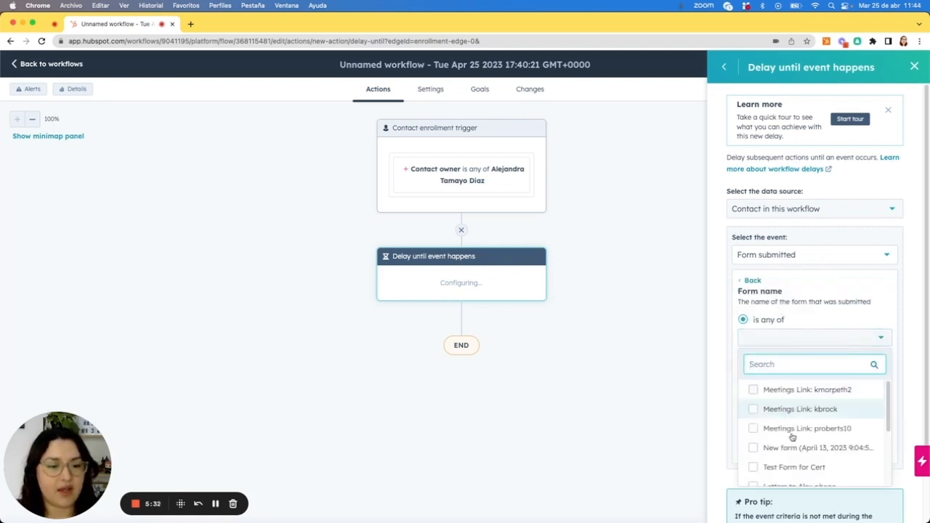
scroll(778, 420, down, 5)
click(778, 420)
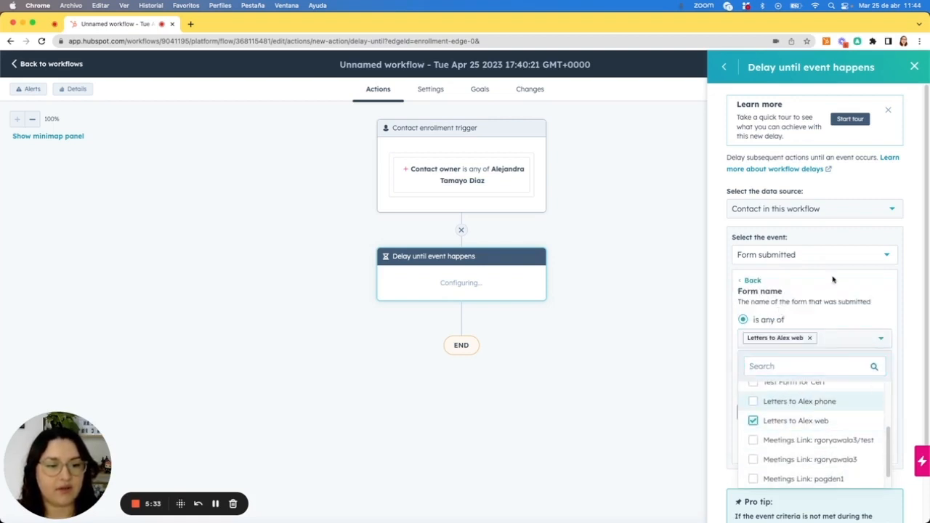
click(829, 326)
click(760, 412)
Step: Set the contacts delay period to 10 days and save the event delay with its branch option enabled
scroll(800, 378, down, 1)
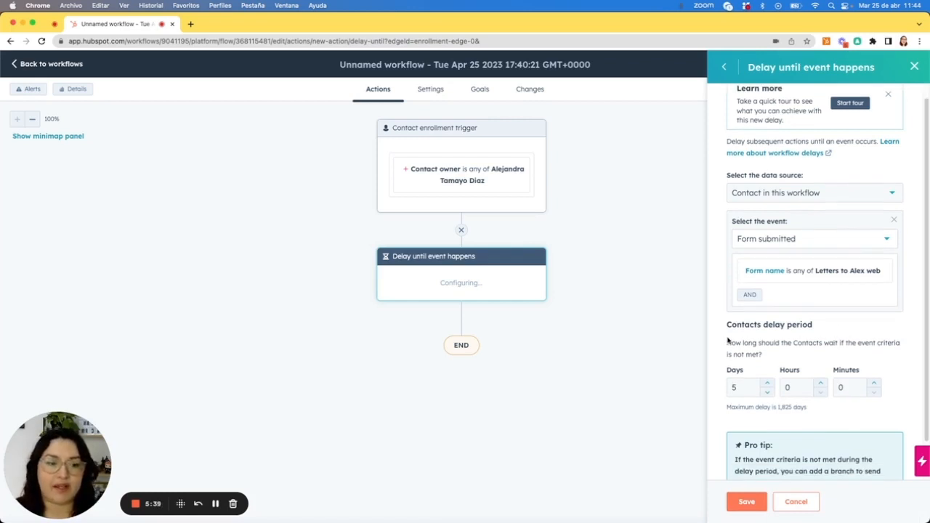
double_click(761, 387)
text(10)
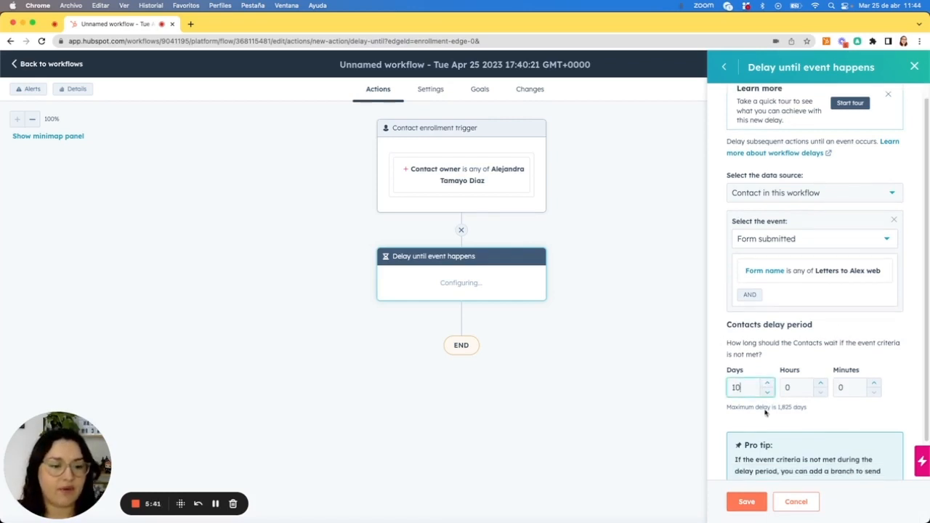
click(746, 501)
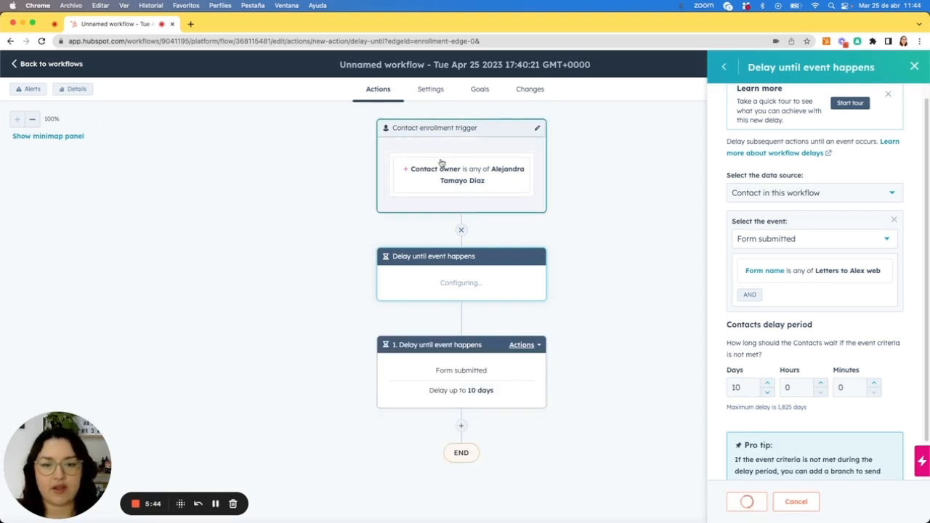
scroll(609, 331, down, 2)
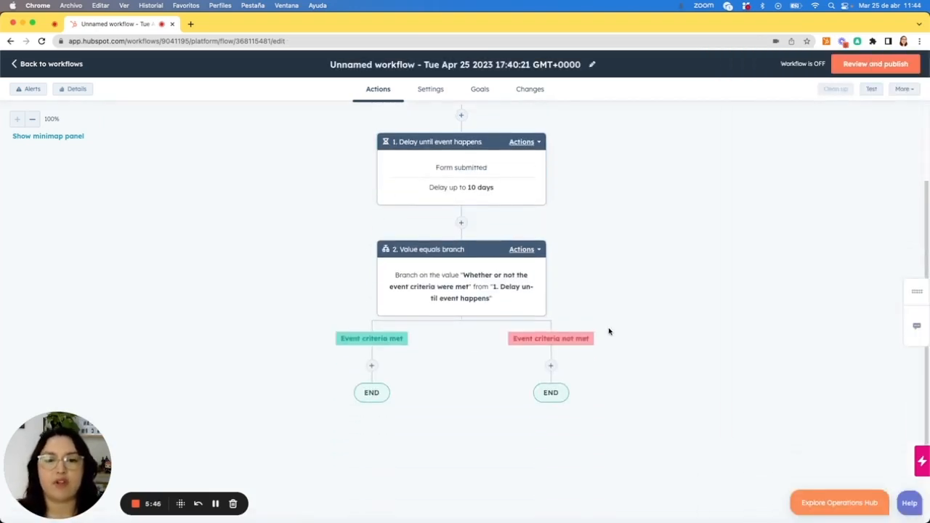
scroll(608, 331, up, 2)
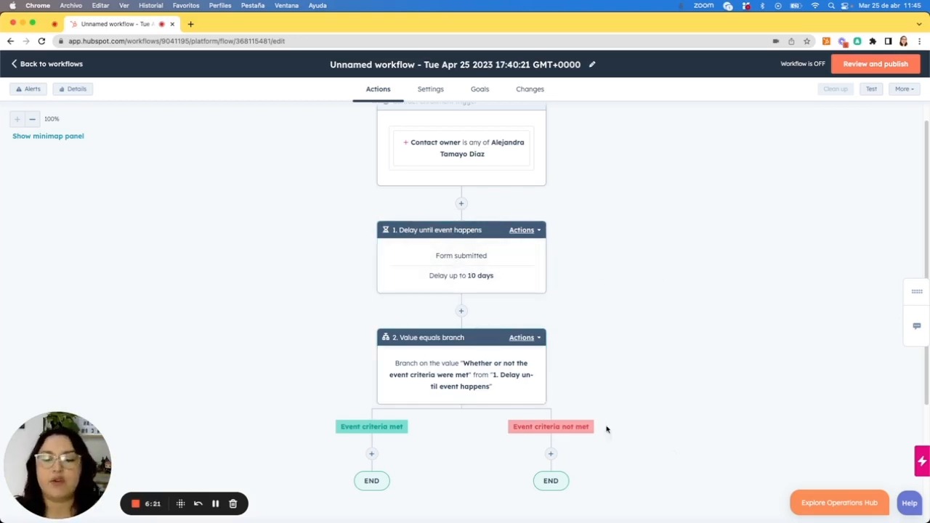
scroll(482, 371, down, 2)
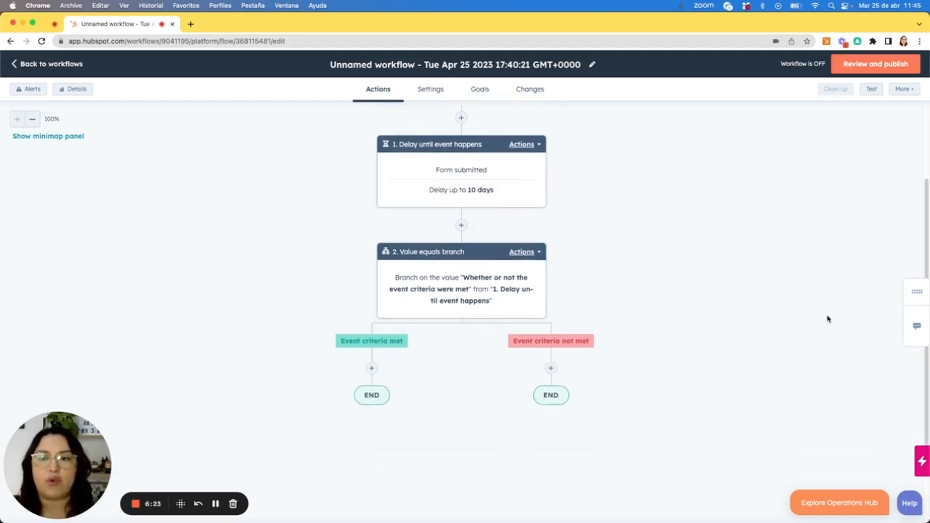